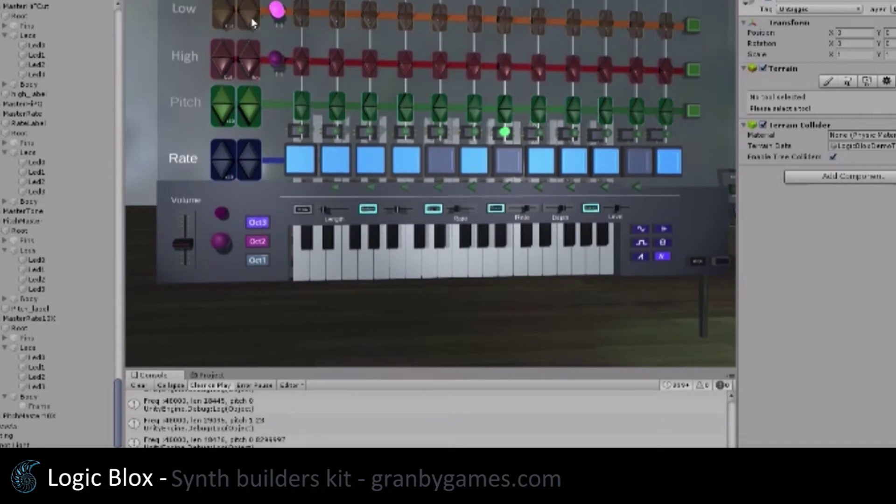
# Toggle the synth between Oct1 and Oct2, play a keyboard note, and finish on Oct2.
pyautogui.click(257, 255)
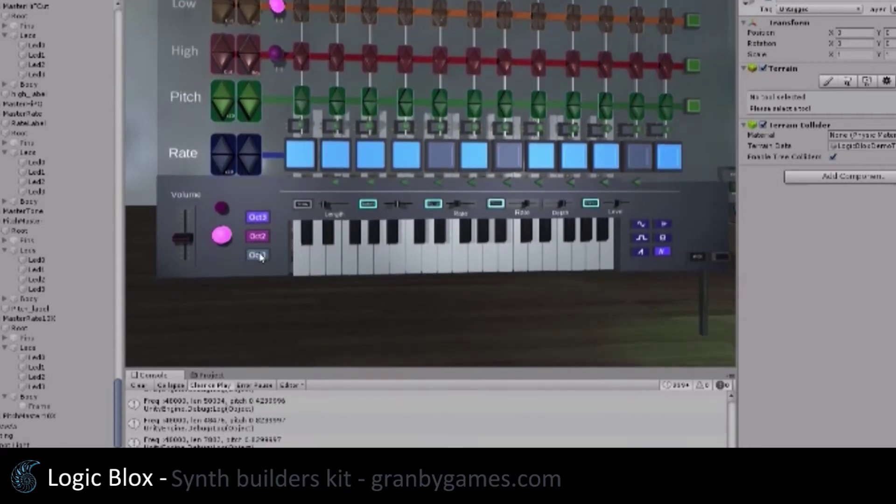
pyautogui.click(257, 235)
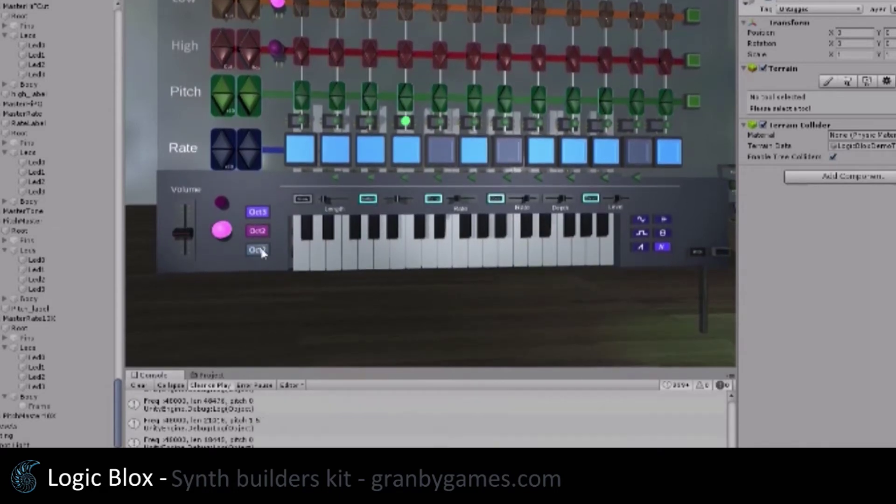
pyautogui.click(262, 253)
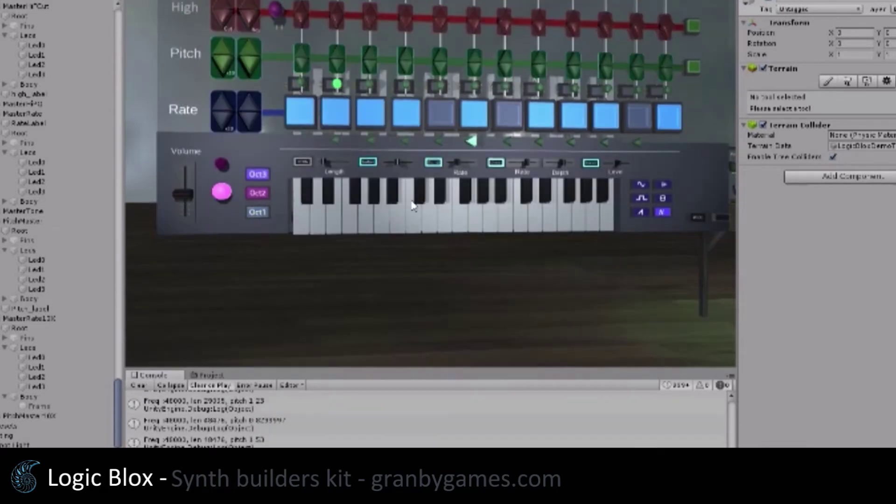
pyautogui.click(518, 199)
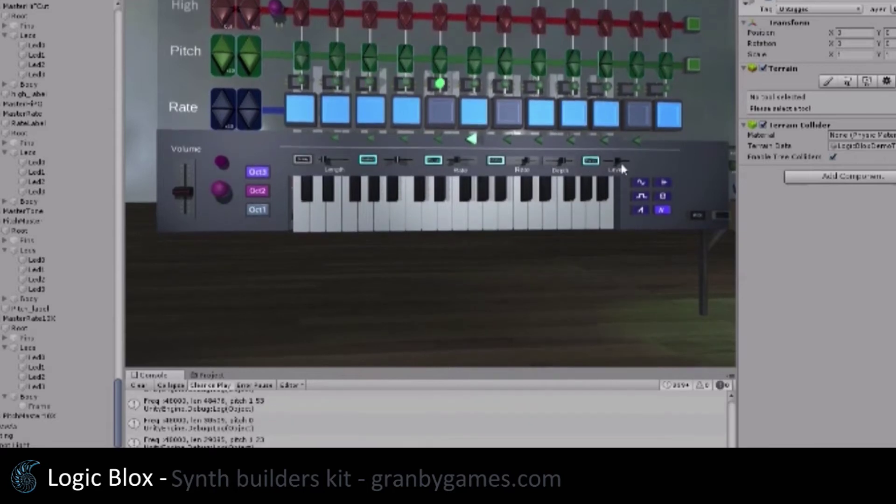
pyautogui.click(262, 191)
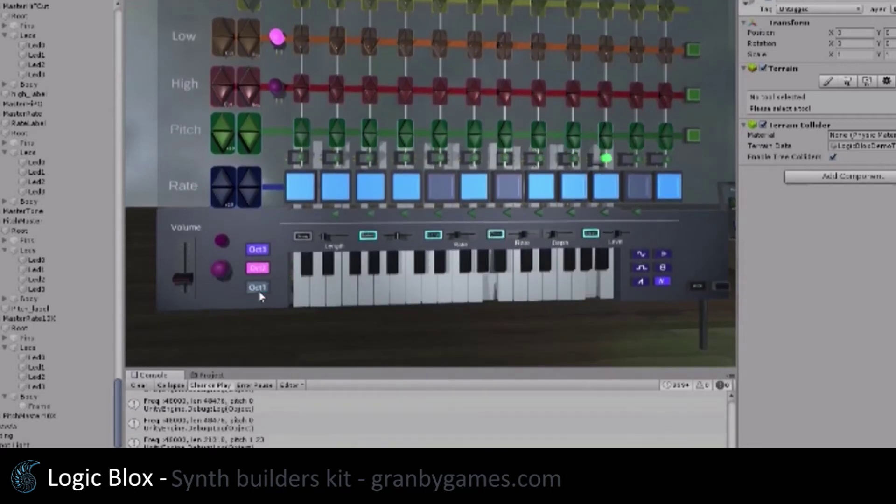
# Set the synth to Oct1 and switch on the effect stage beside the Level slider.
pyautogui.click(258, 287)
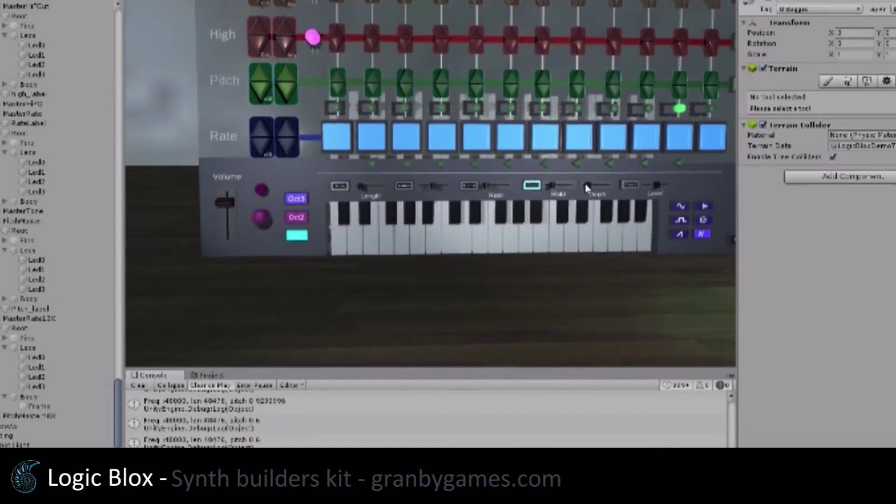
pyautogui.click(628, 187)
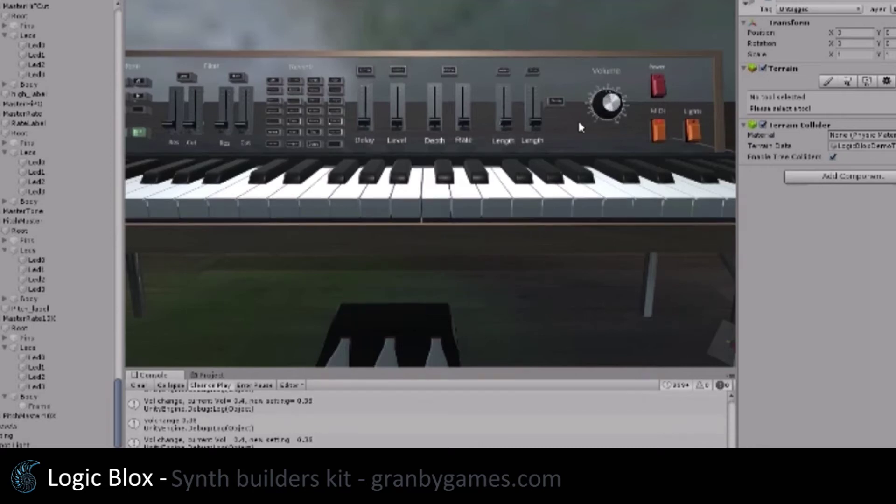
# Switch on the step-sequencer synth's Length effect toggle.
pyautogui.click(566, 69)
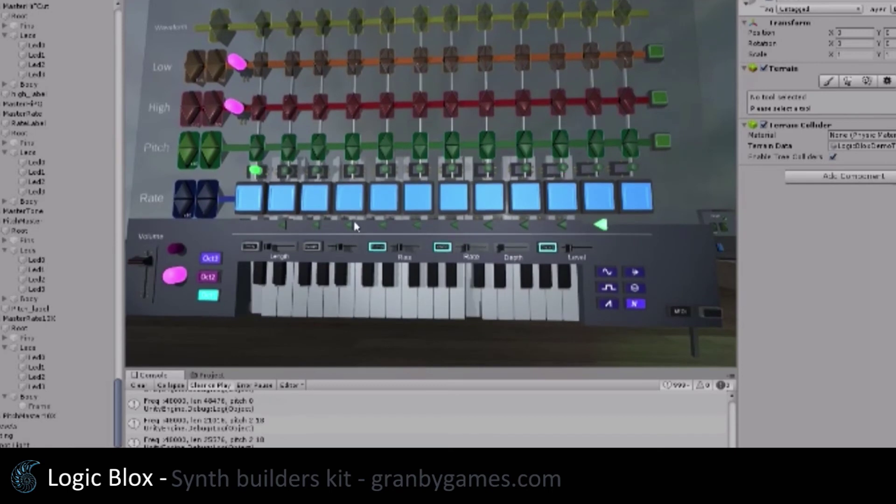
# Select Oct2, raise the Rate setting, lower the master Pitch knob, and turn Oct1 off.
pyautogui.click(210, 275)
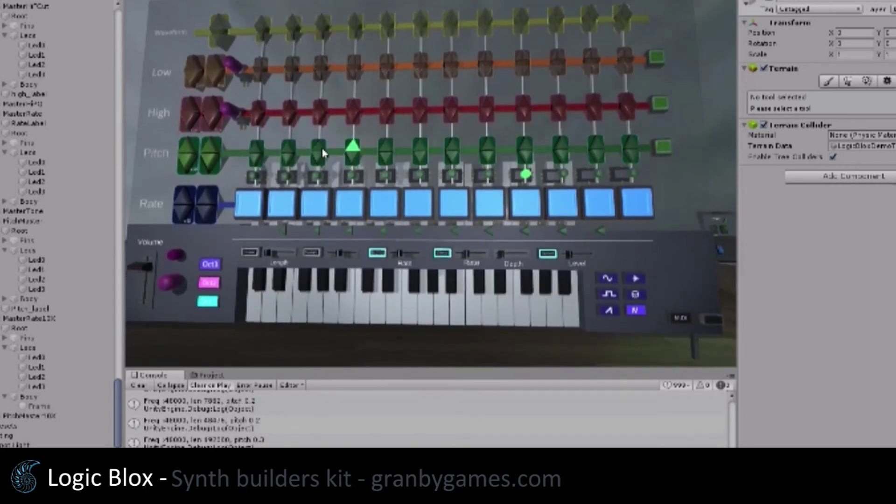
pyautogui.click(477, 255)
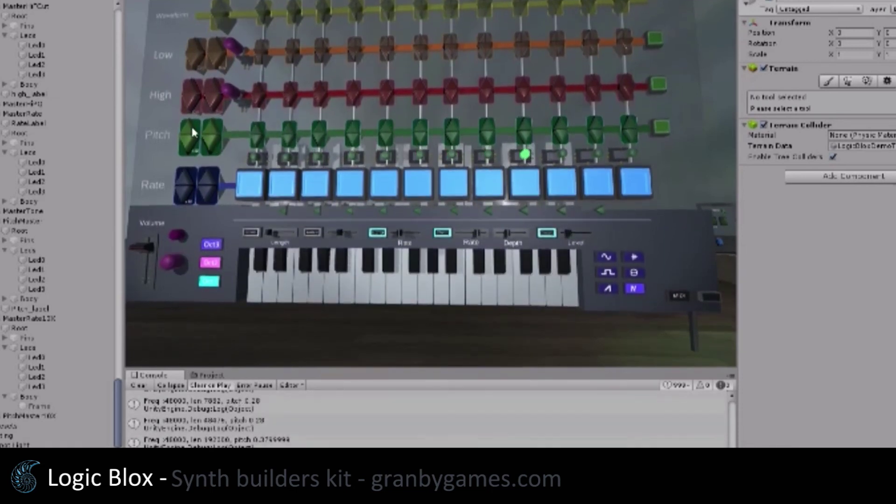
pyautogui.moveTo(186, 148); pyautogui.dragTo(194, 129)
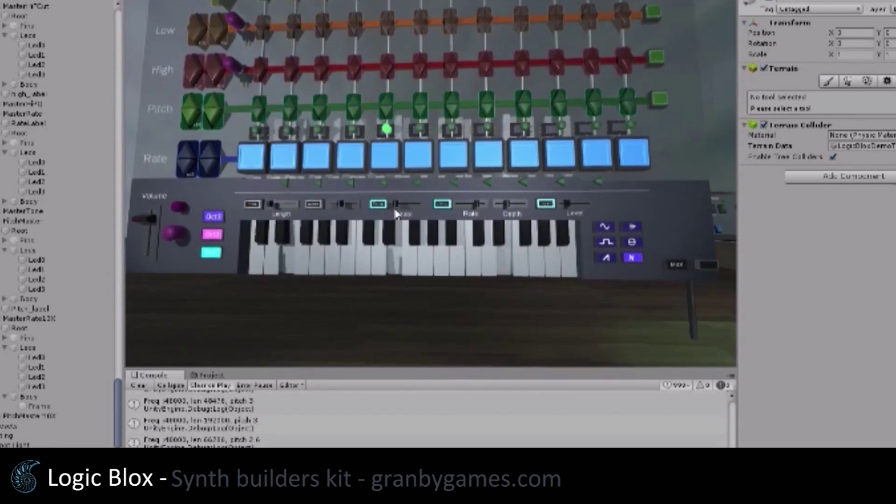
pyautogui.click(214, 249)
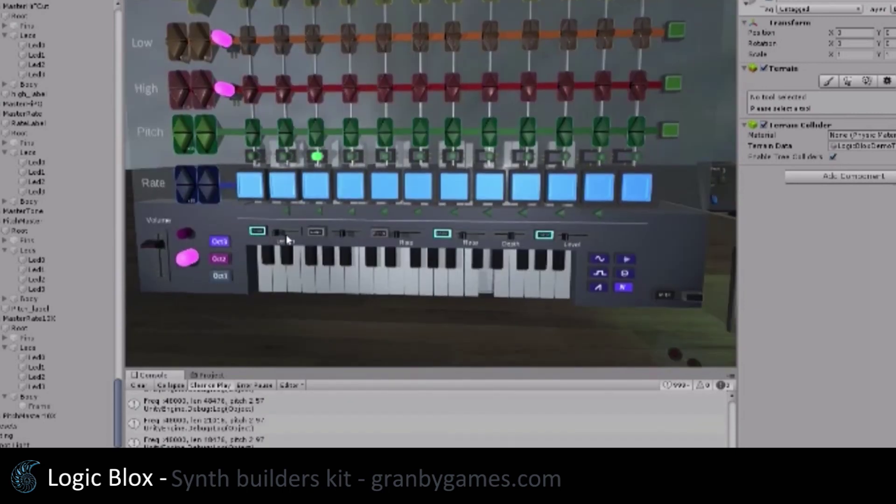
# Increase the Length slider, enable the effect stage next to Length, and select Oct1.
pyautogui.moveTo(276, 238); pyautogui.dragTo(286, 235)
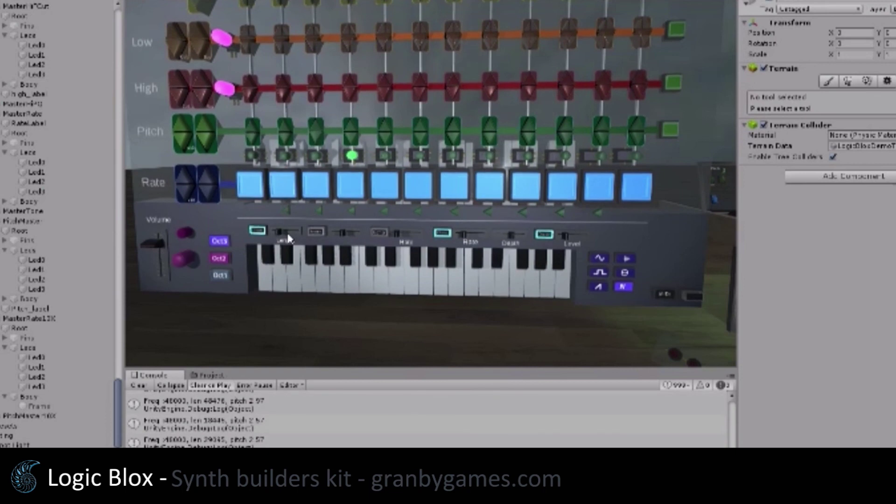
pyautogui.click(315, 228)
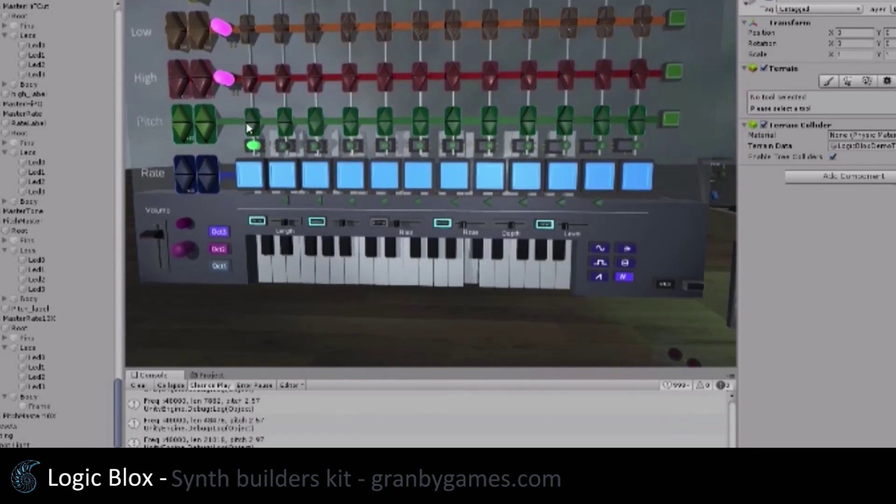
pyautogui.click(220, 265)
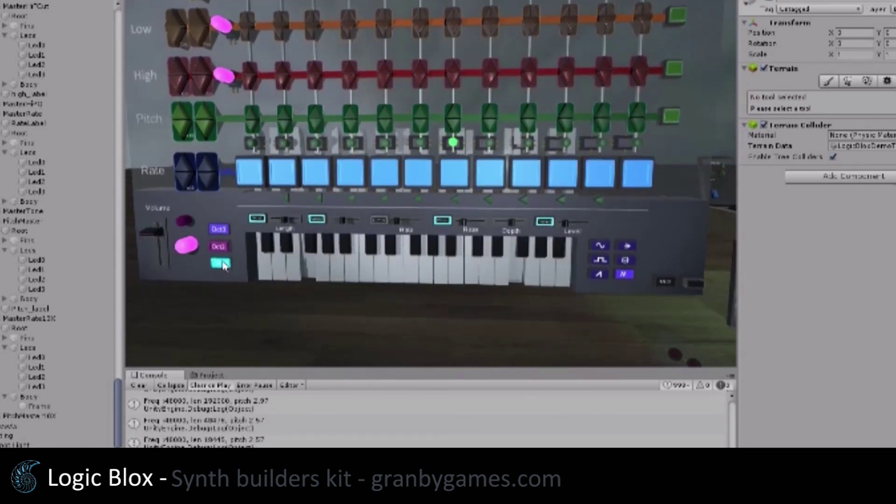